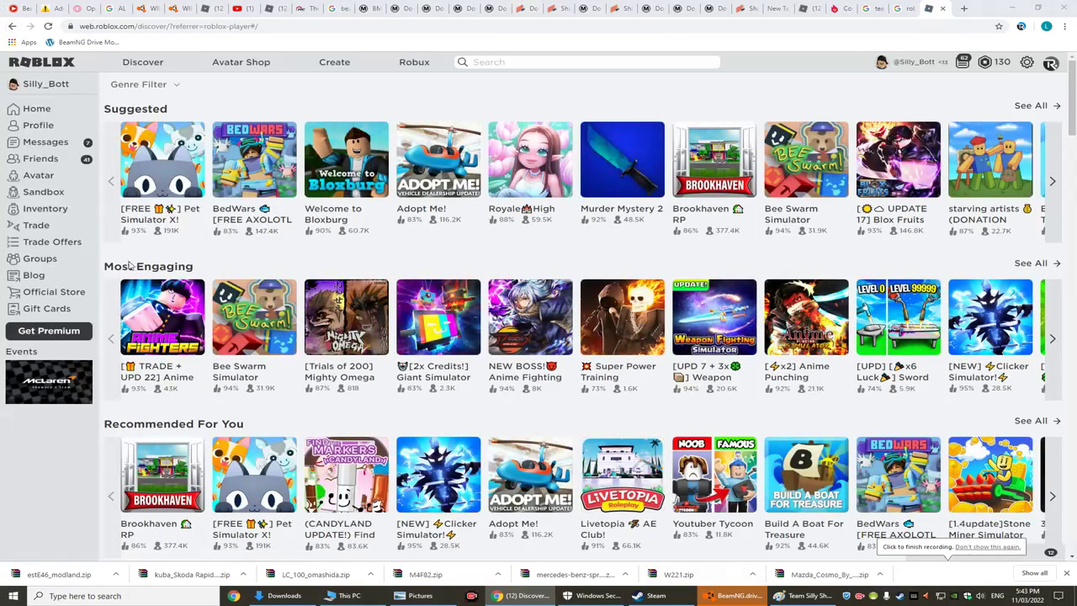
Go to the Roblox home page with friends, Continue games and Friend Activity.
{"action": "left_click", "coordinate": [36, 107]}
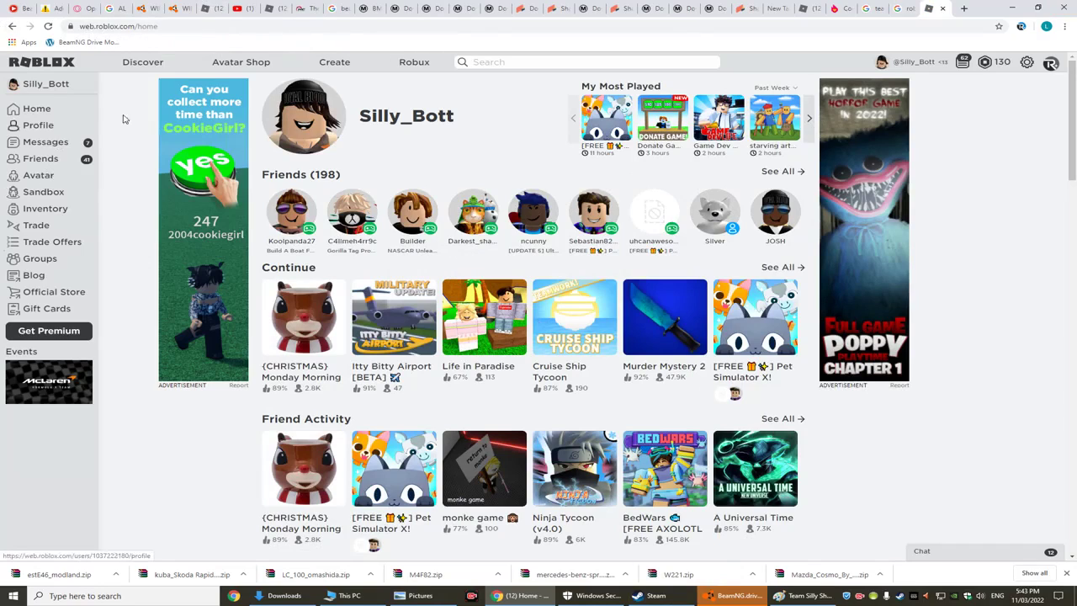
Open your own profile and scroll to the Groups section showing team silly!!
{"action": "left_click", "coordinate": [38, 124]}
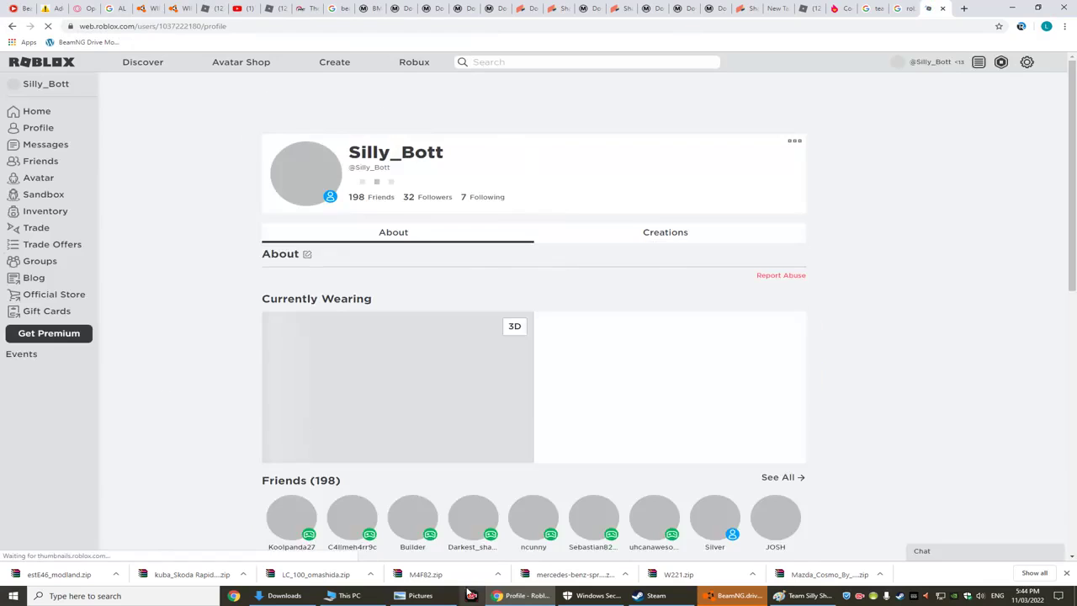
{"action": "scroll", "coordinate": [463, 451], "scroll_direction": "down", "scroll_amount": 3}
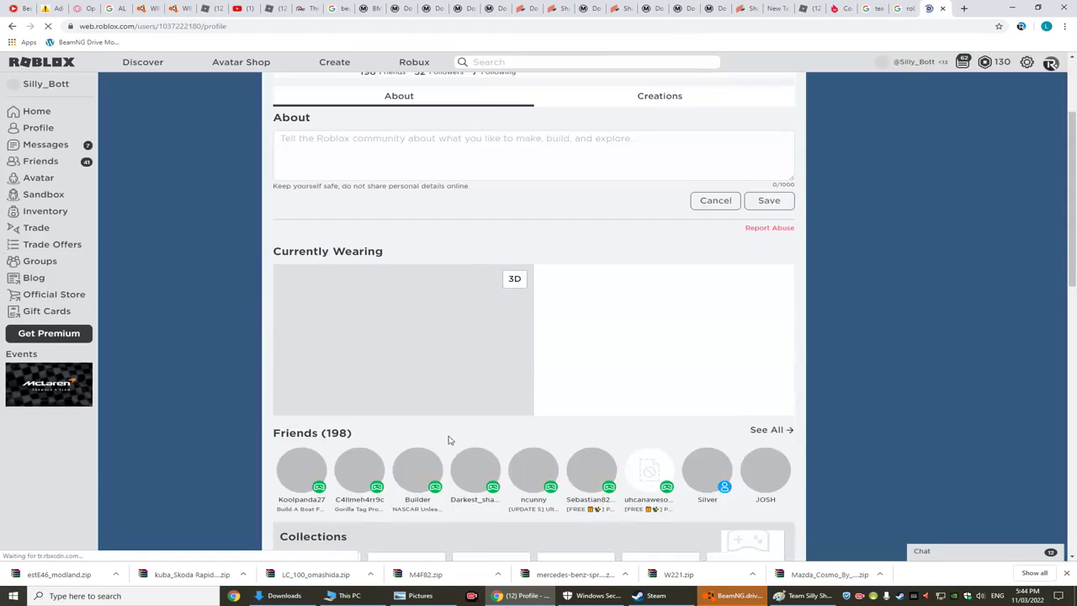
{"action": "scroll", "coordinate": [379, 446], "scroll_direction": "down", "scroll_amount": 5}
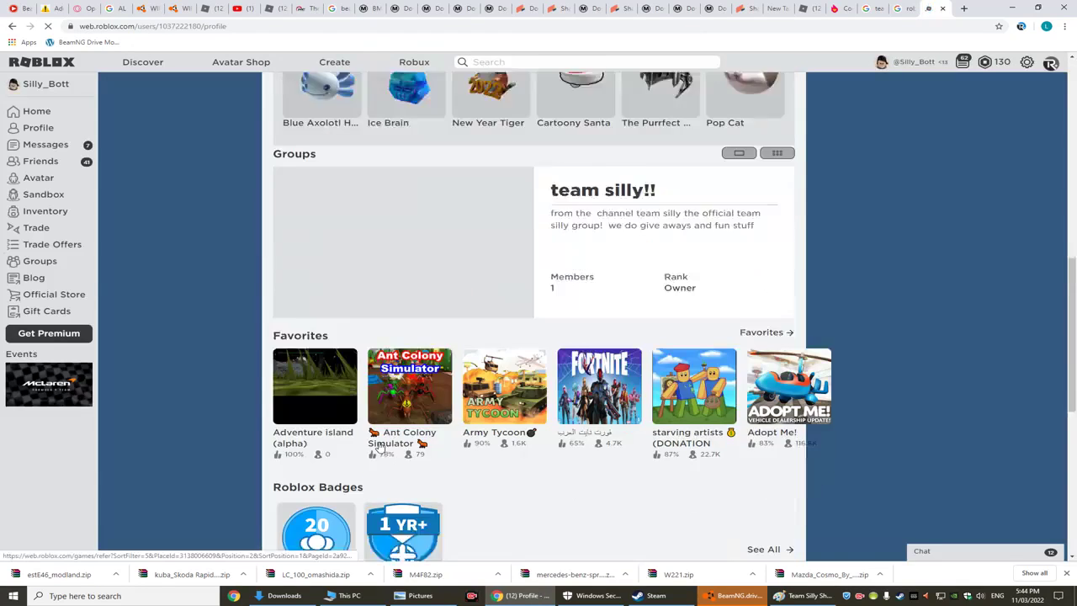
{"action": "scroll", "coordinate": [379, 446], "scroll_direction": "down", "scroll_amount": 4}
{"action": "scroll", "coordinate": [452, 180], "scroll_direction": "up", "scroll_amount": 3}
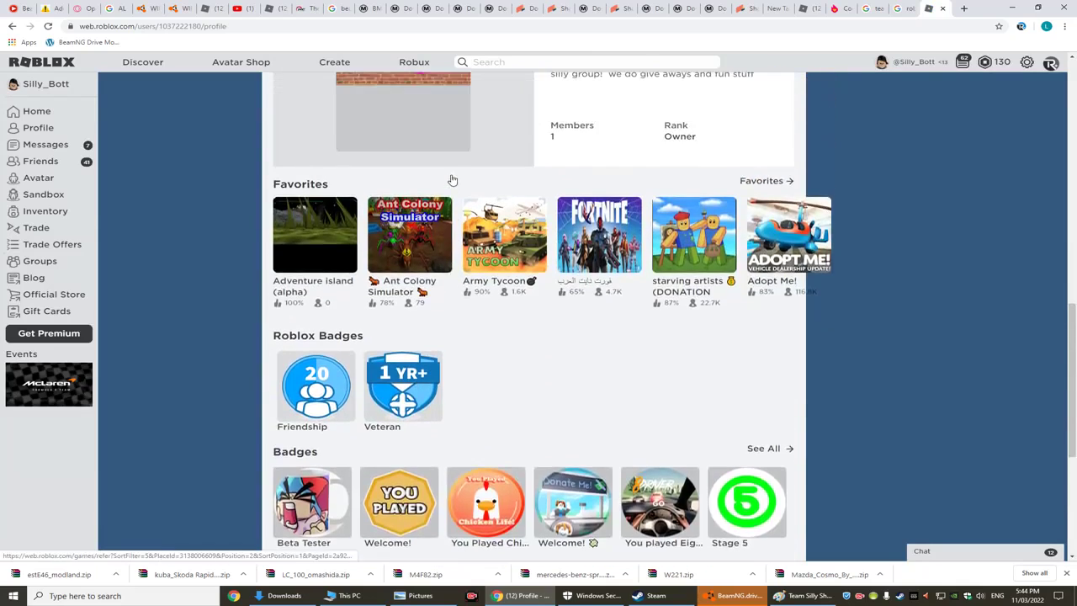
{"action": "scroll", "coordinate": [452, 180], "scroll_direction": "up", "scroll_amount": 1}
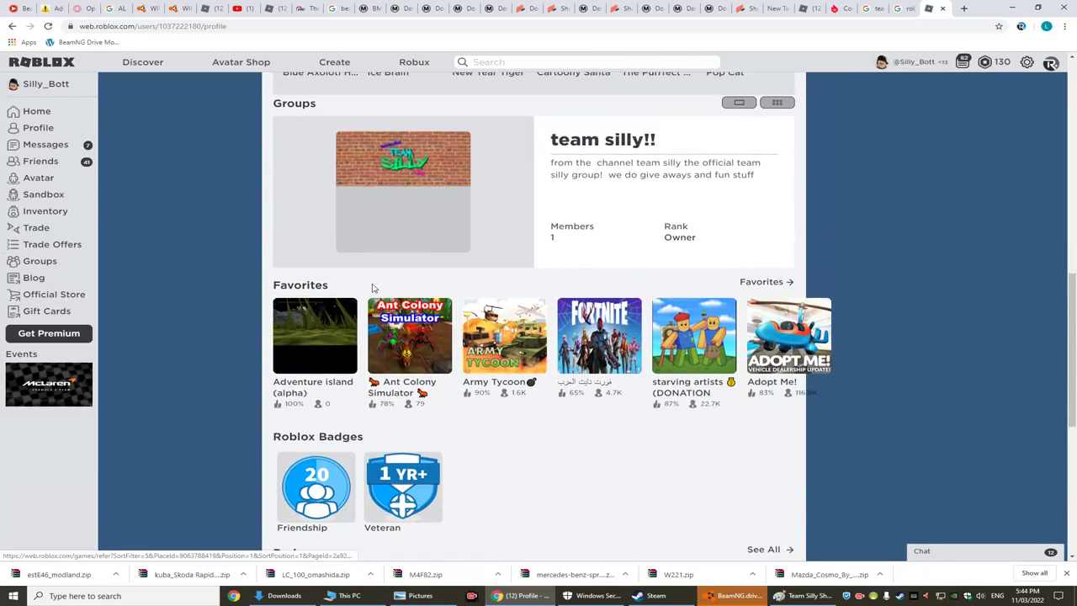
Open the team silly!! group page and scroll through its description, shout and wall posts.
{"action": "left_click", "coordinate": [459, 164]}
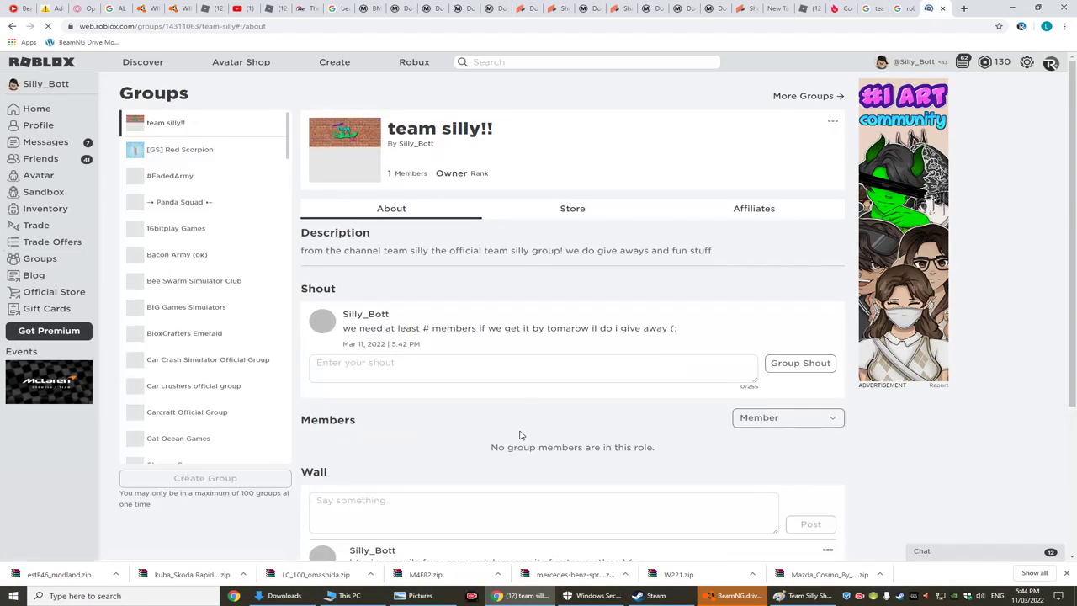
{"action": "scroll", "coordinate": [520, 435], "scroll_direction": "down", "scroll_amount": 3}
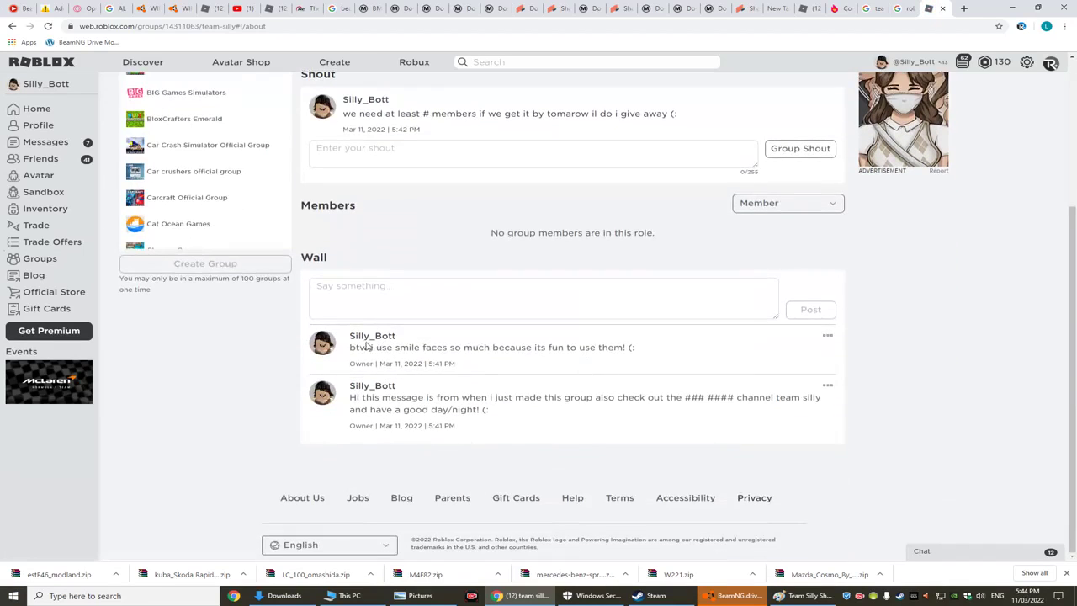
{"action": "scroll", "coordinate": [567, 435], "scroll_direction": "up", "scroll_amount": 3}
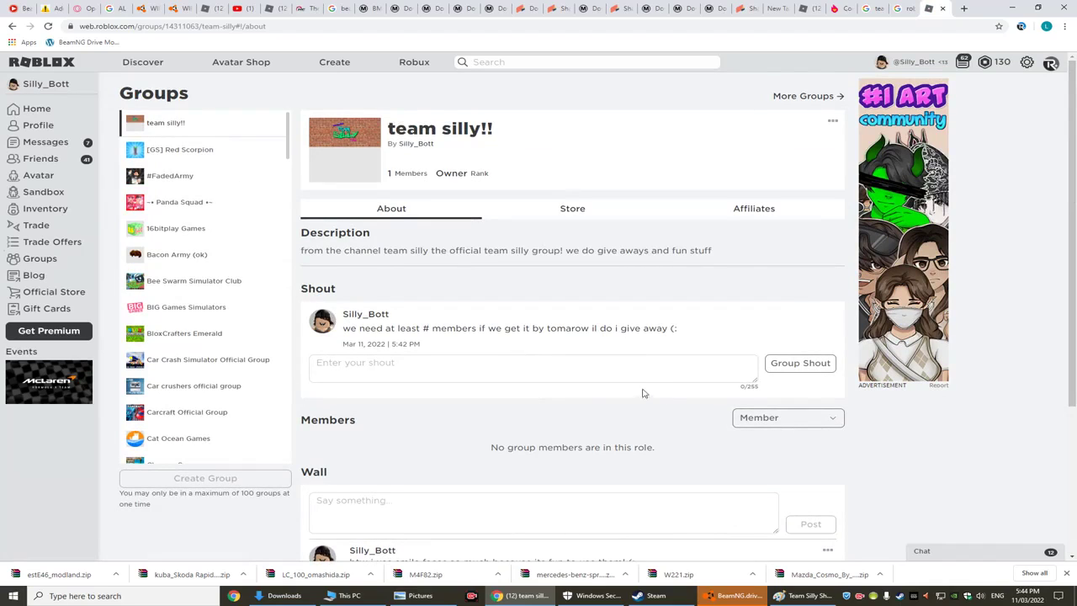
{"action": "scroll", "coordinate": [627, 374], "scroll_direction": "down", "scroll_amount": 3}
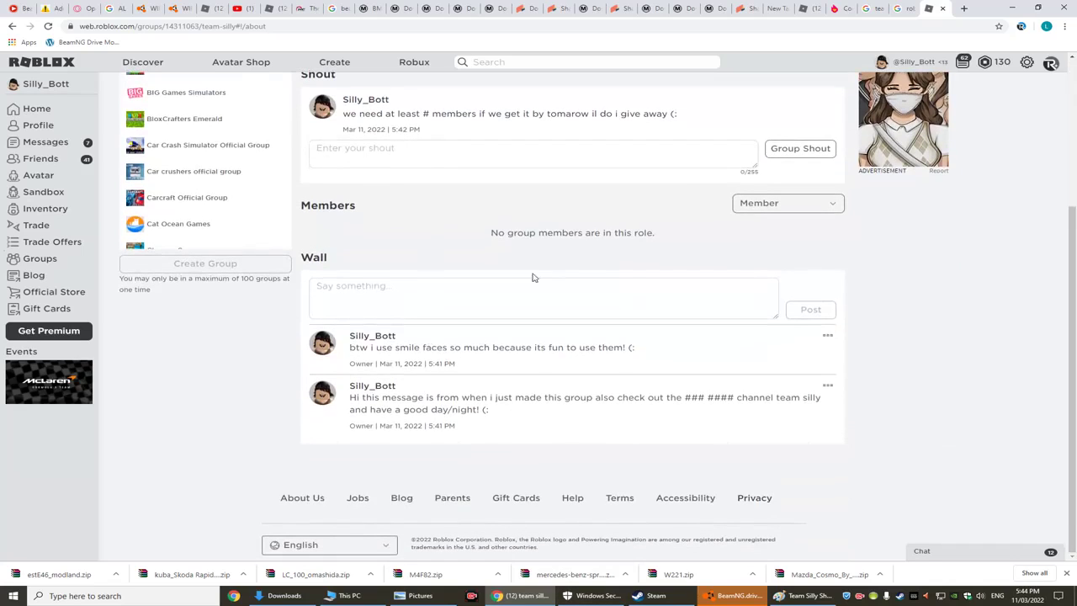
{"action": "scroll", "coordinate": [520, 176], "scroll_direction": "up", "scroll_amount": 1}
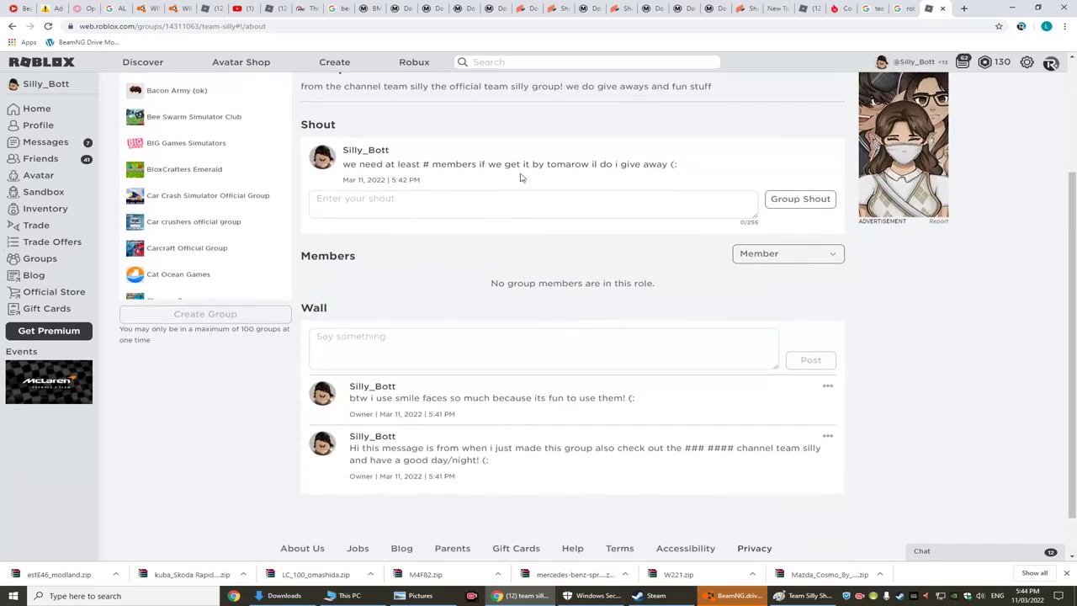
{"action": "scroll", "coordinate": [612, 335], "scroll_direction": "down", "scroll_amount": 1}
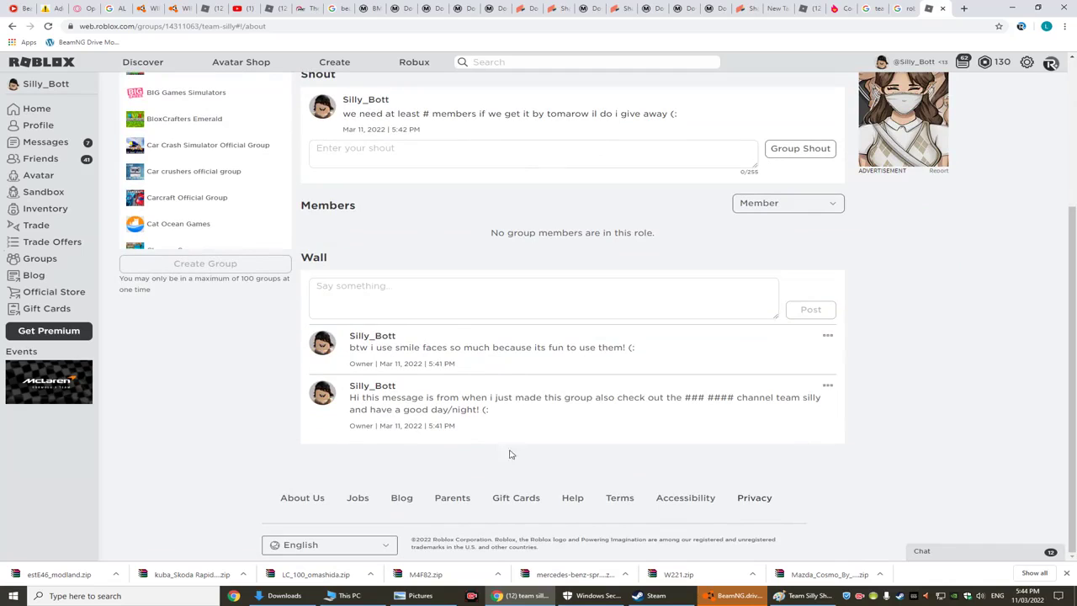
{"action": "scroll", "coordinate": [453, 337], "scroll_direction": "up", "scroll_amount": 1}
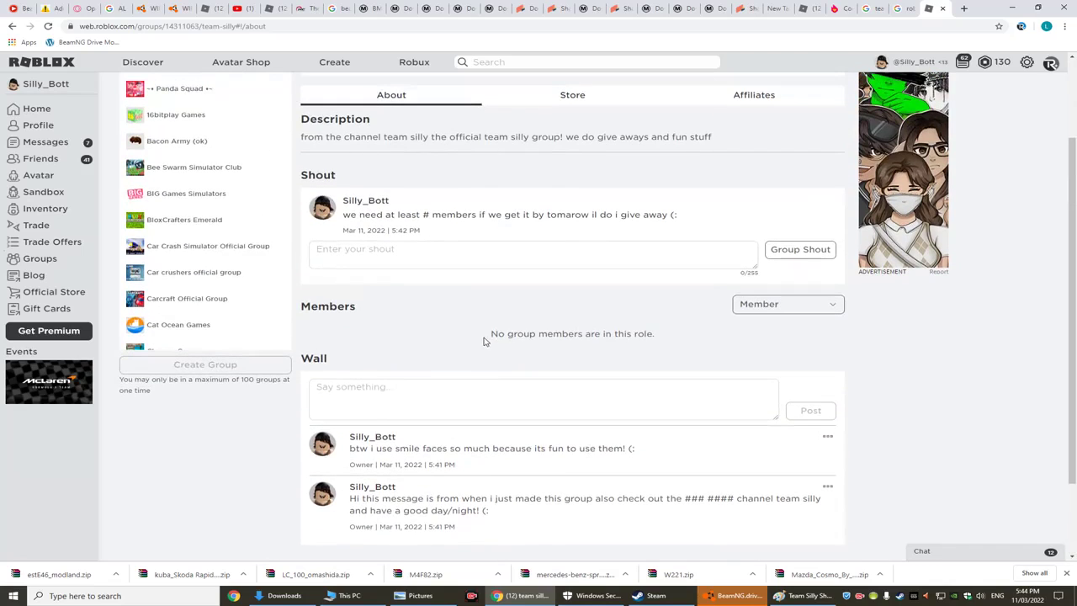
{"action": "scroll", "coordinate": [494, 333], "scroll_direction": "down", "scroll_amount": 1}
{"action": "scroll", "coordinate": [646, 266], "scroll_direction": "up", "scroll_amount": 2}
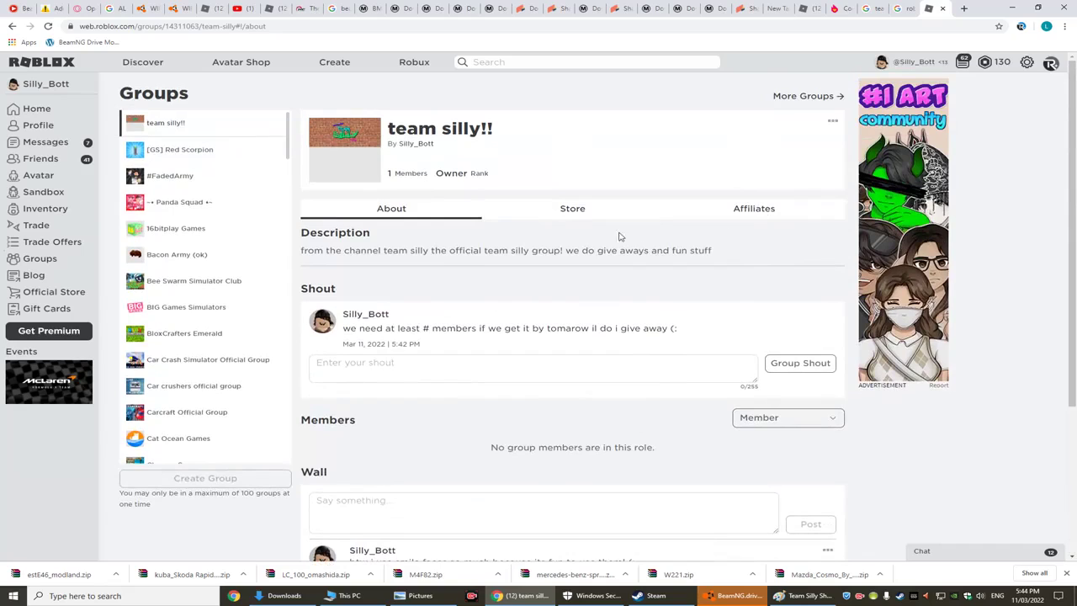
From the group Store, go to Create or manage group items and open Team Silly Shirt Roblox's options.
{"action": "left_click", "coordinate": [584, 208]}
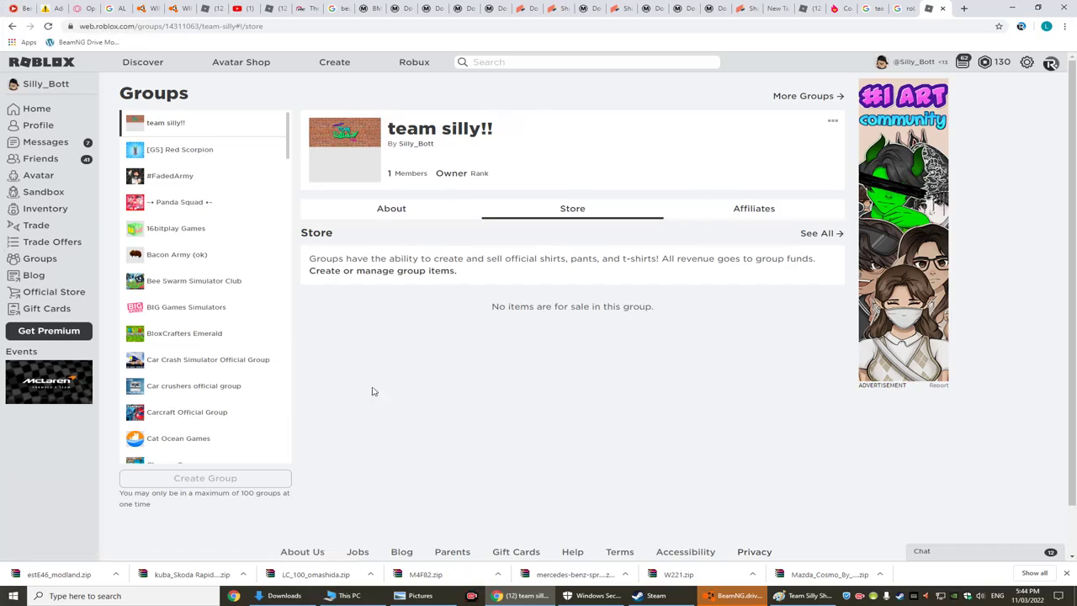
{"action": "left_click", "coordinate": [432, 271]}
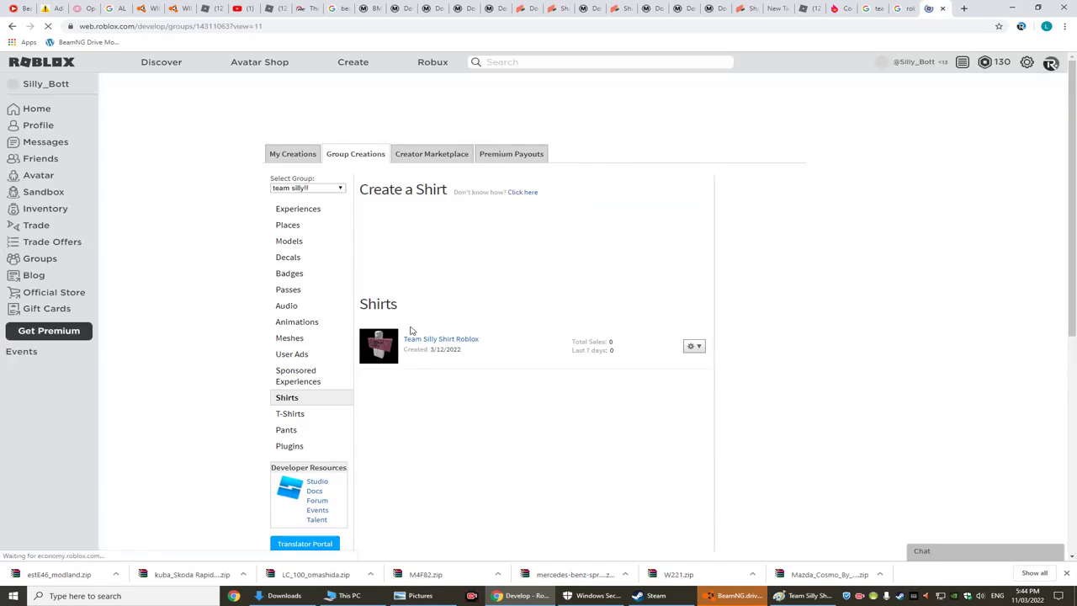
{"action": "left_click", "coordinate": [694, 345]}
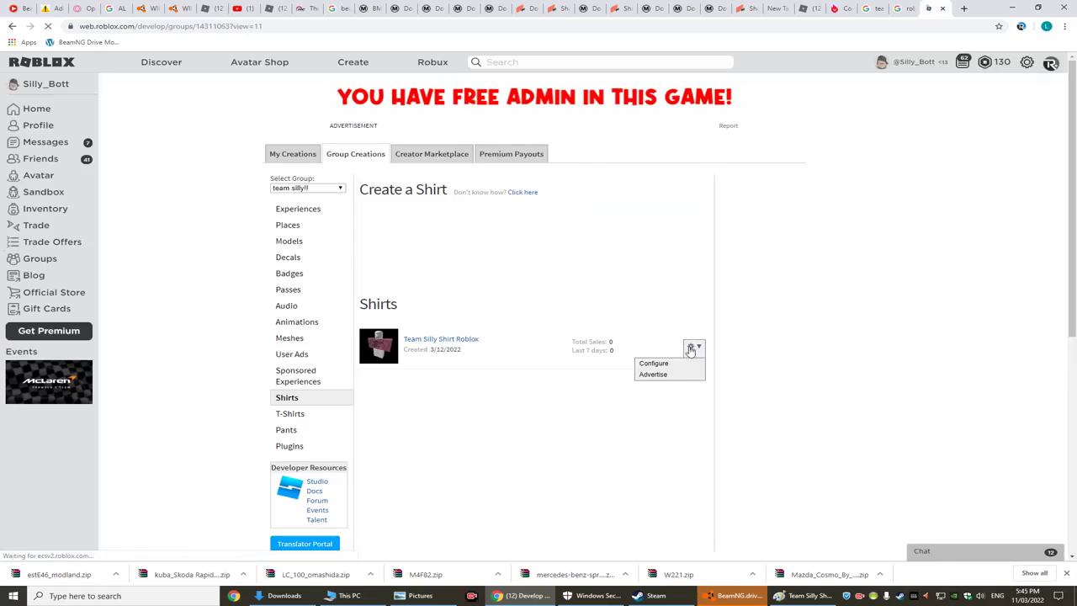
Put the Team Silly Shirt Roblox on sale, save, then go back to the group creations page.
{"action": "left_click", "coordinate": [665, 364]}
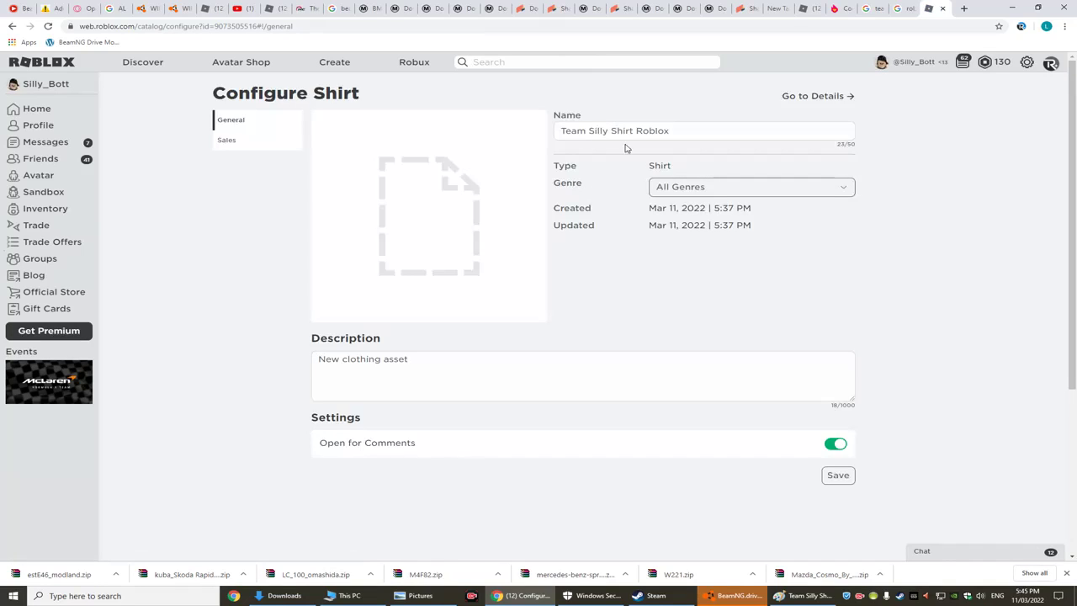
{"action": "left_click", "coordinate": [263, 143]}
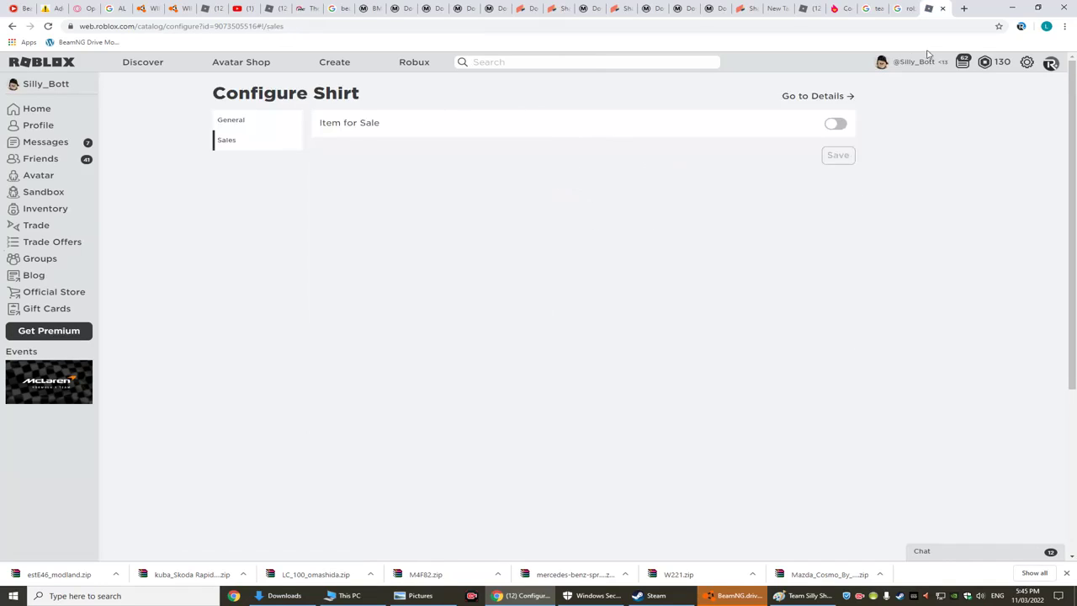
{"action": "left_click", "coordinate": [834, 125]}
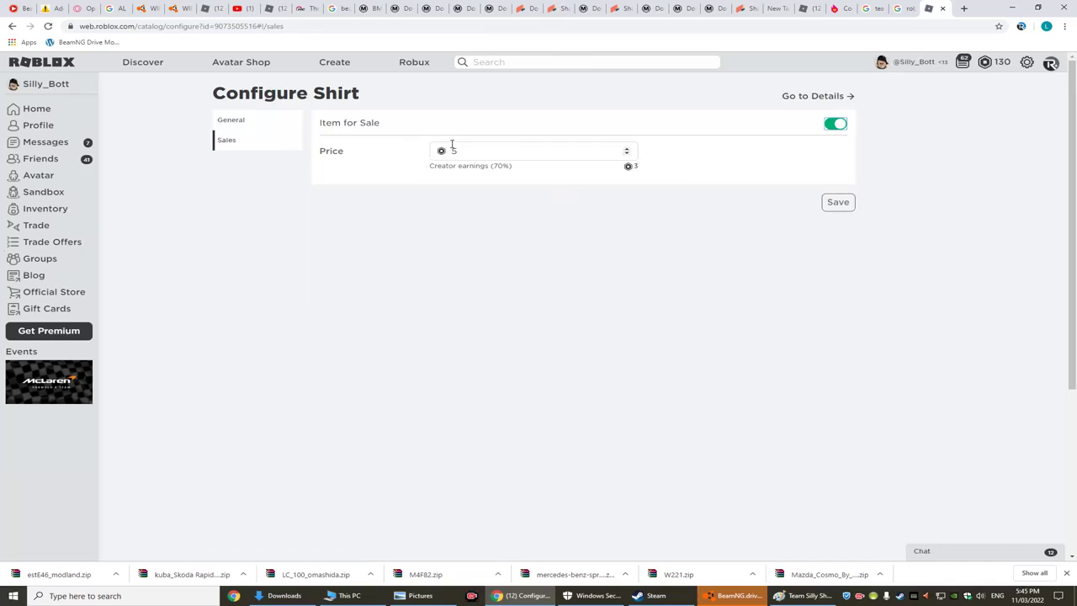
{"action": "left_click", "coordinate": [837, 206]}
{"action": "left_click", "coordinate": [12, 27]}
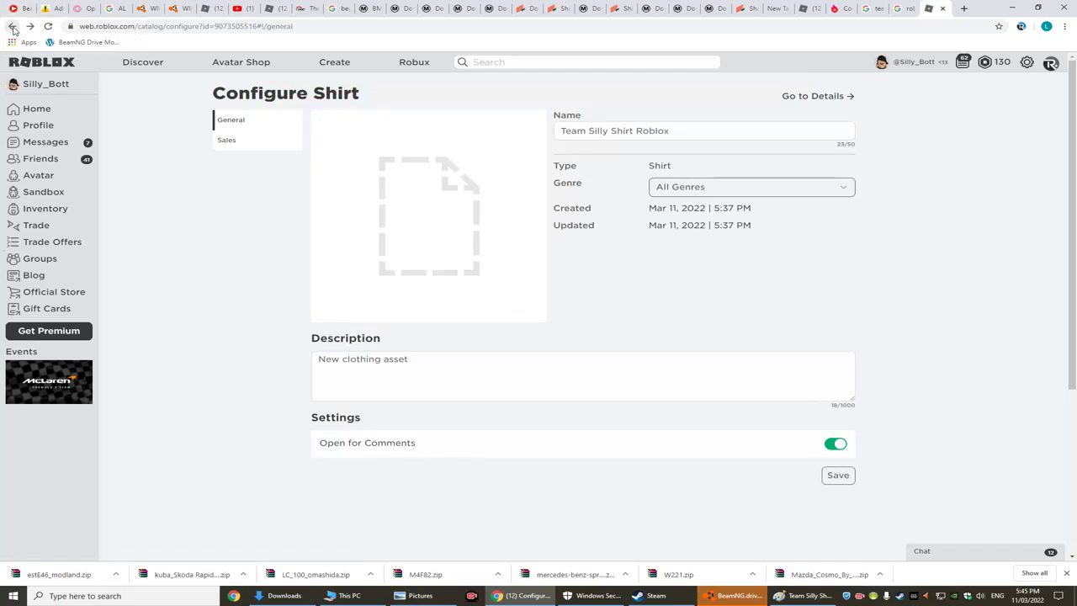
{"action": "left_click", "coordinate": [10, 29]}
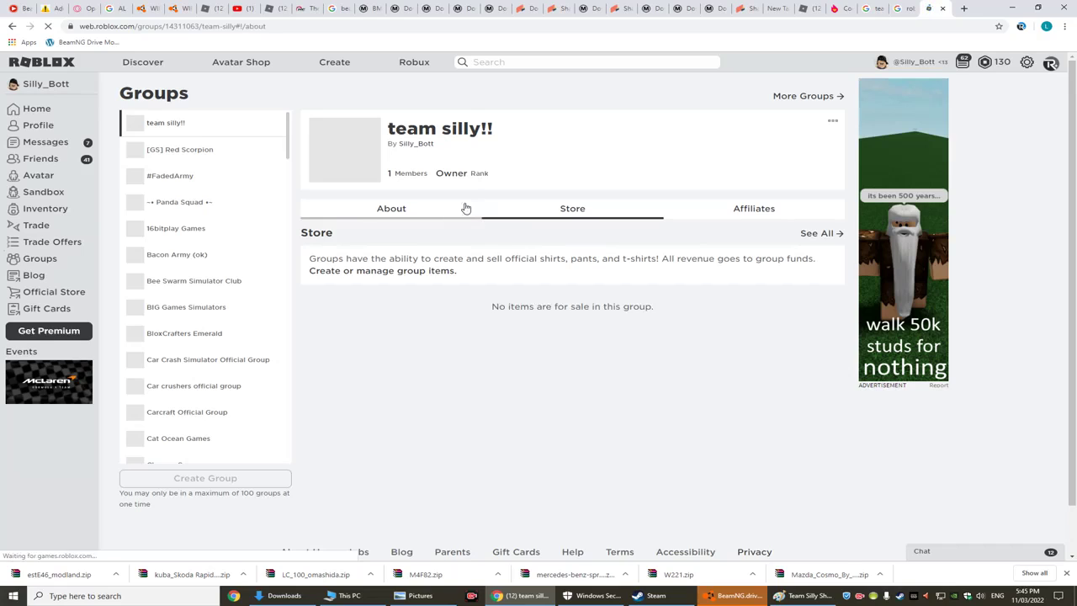
Show the team silly!! group's Store section with its items for sale.
{"action": "left_click", "coordinate": [517, 212]}
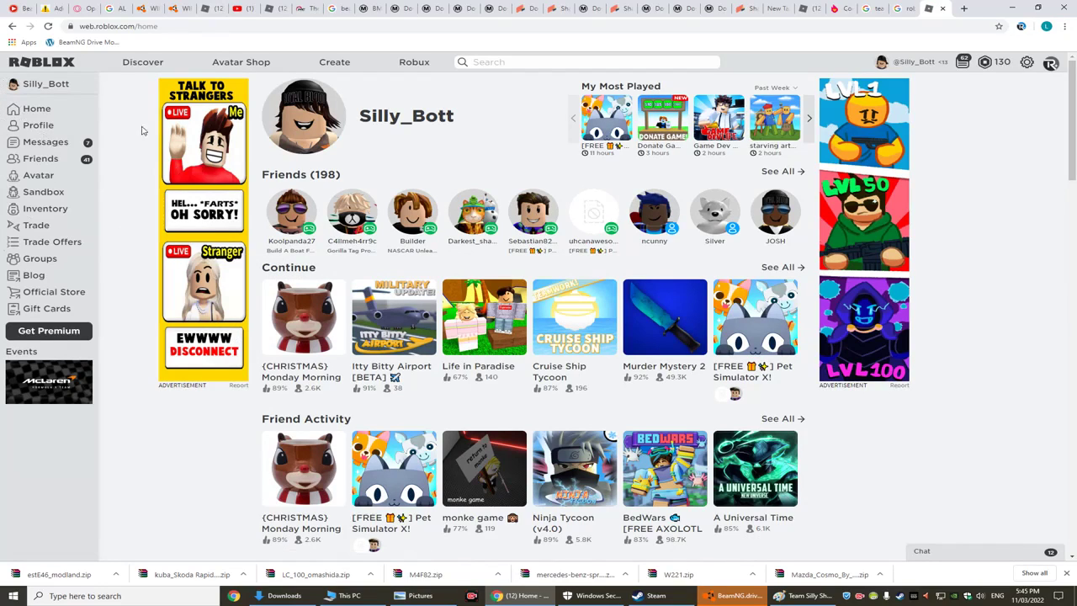
Search Roblox groups for 'team silly'.
{"action": "left_click", "coordinate": [496, 66]}
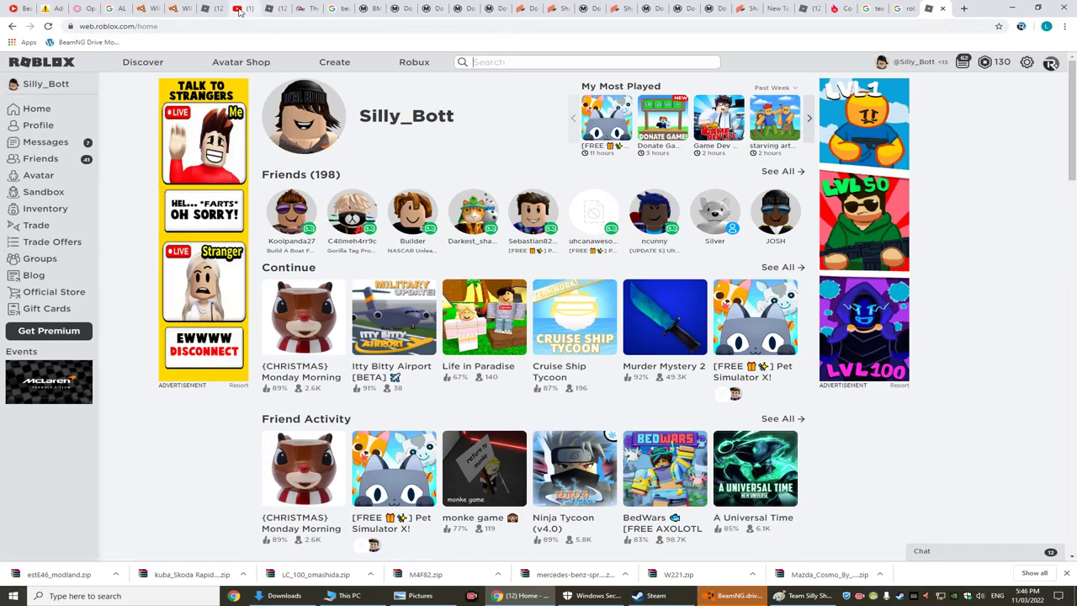
{"action": "type", "text": "team silly"}
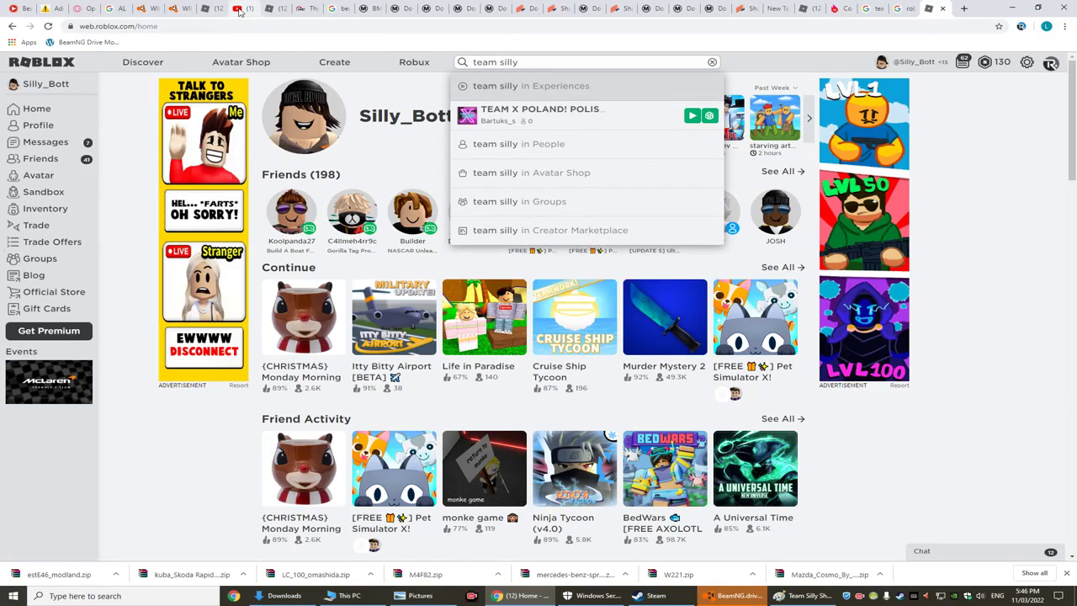
{"action": "left_click", "coordinate": [564, 206]}
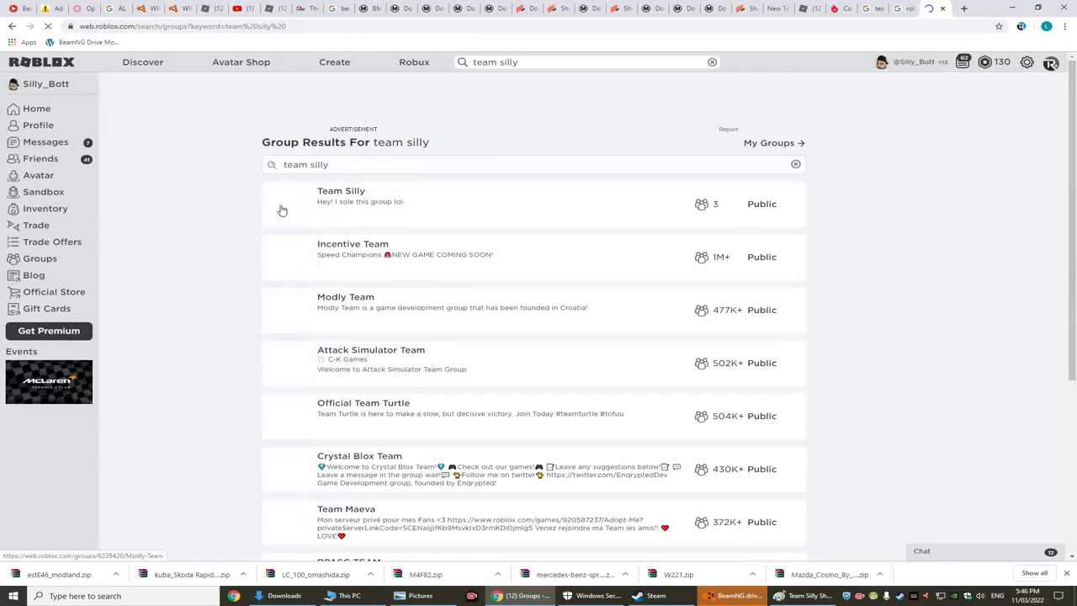
Page through to the third page of group results, then switch to My Groups.
{"action": "scroll", "coordinate": [320, 210], "scroll_direction": "down", "scroll_amount": 3}
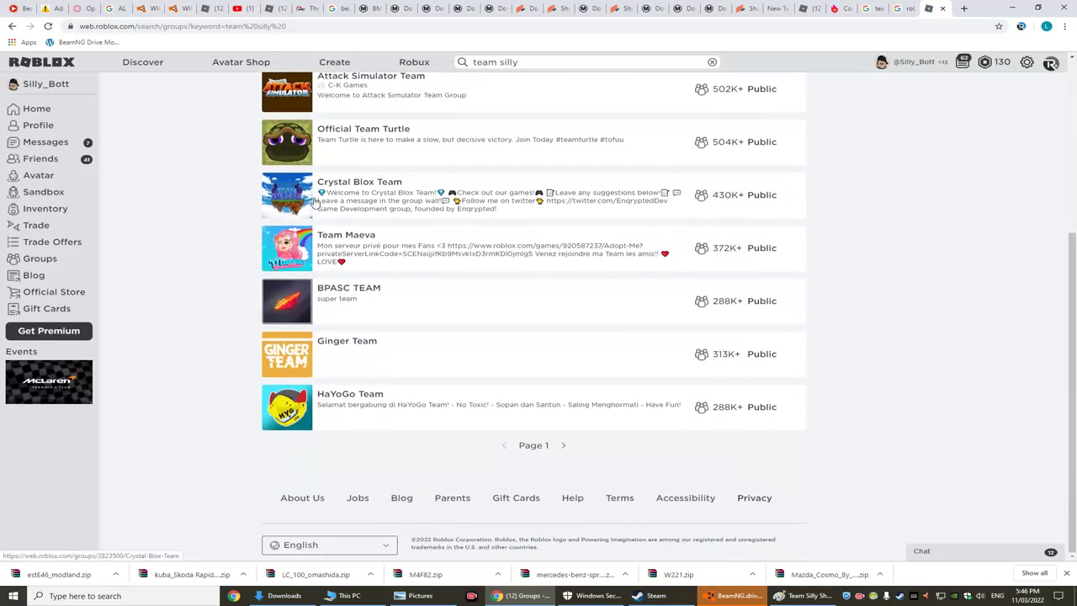
{"action": "left_click", "coordinate": [566, 445]}
{"action": "scroll", "coordinate": [568, 446], "scroll_direction": "up", "scroll_amount": 6}
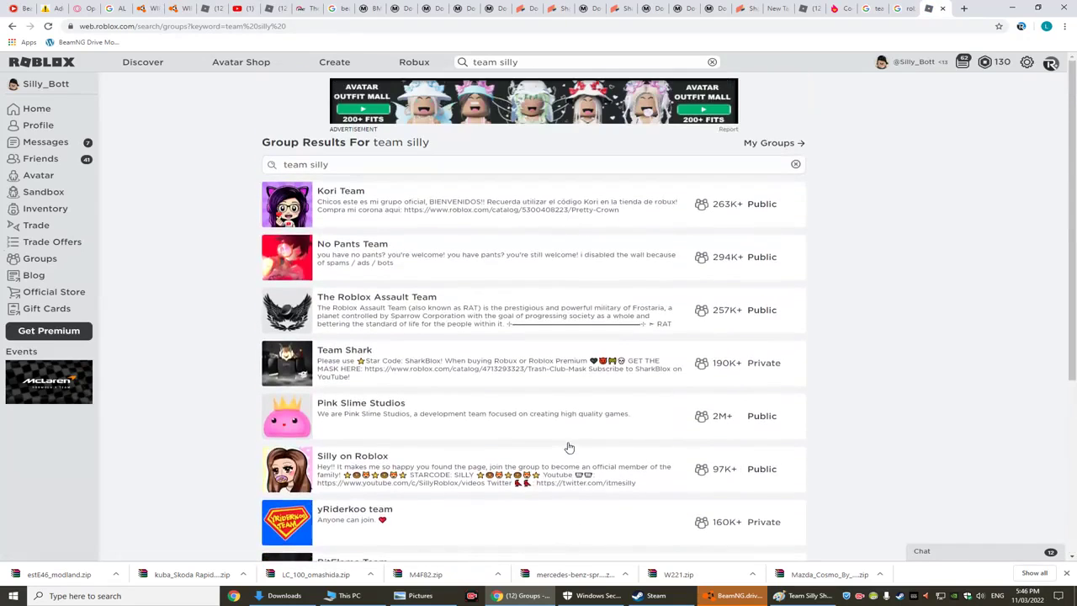
{"action": "scroll", "coordinate": [569, 448], "scroll_direction": "down", "scroll_amount": 3}
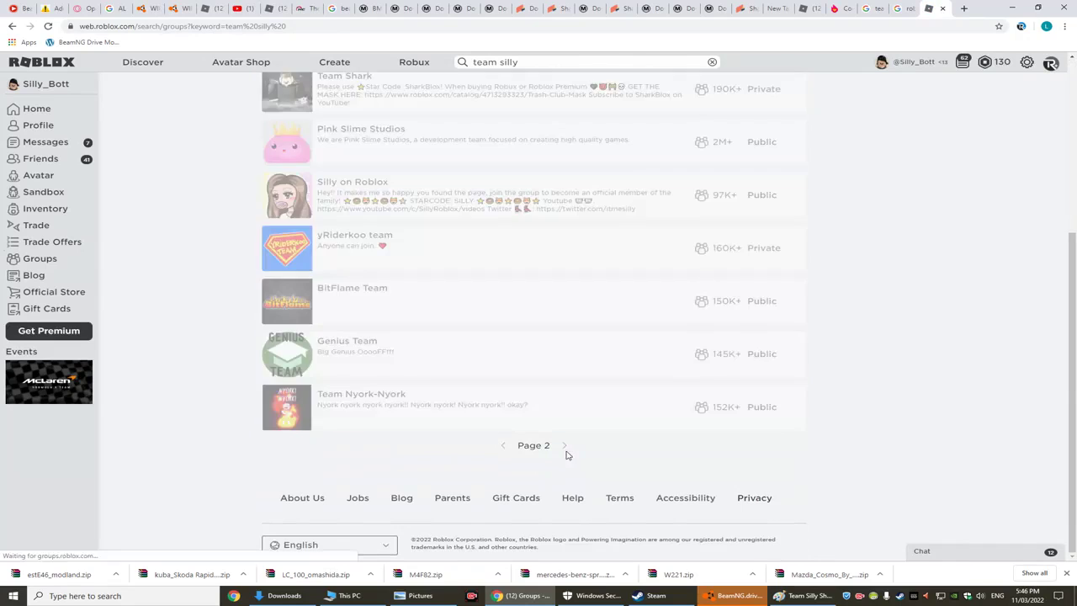
{"action": "left_click", "coordinate": [565, 446]}
{"action": "scroll", "coordinate": [568, 442], "scroll_direction": "up", "scroll_amount": 3}
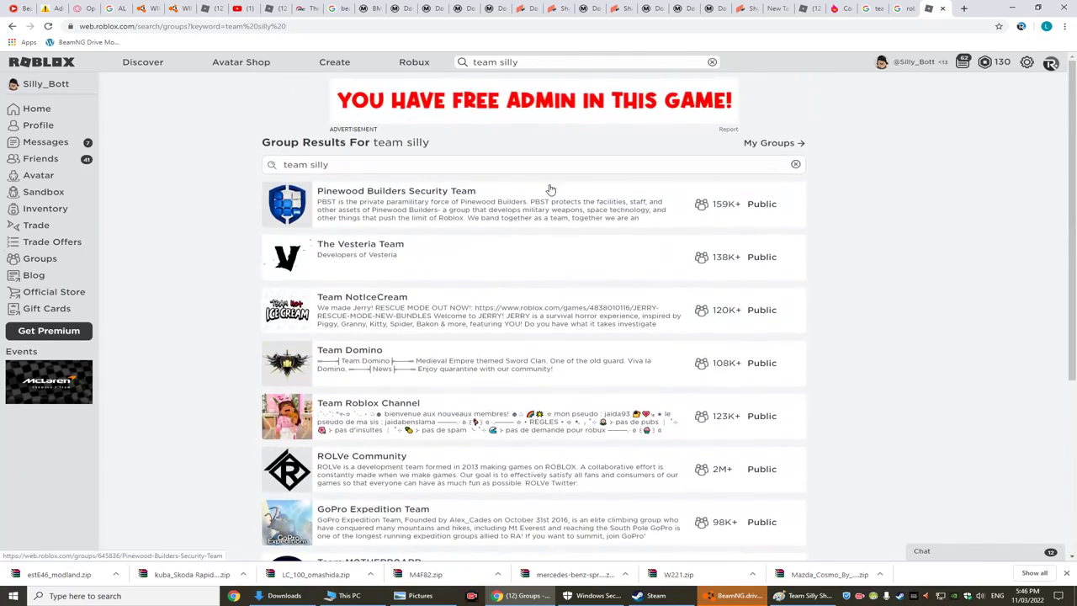
{"action": "left_click", "coordinate": [757, 145]}
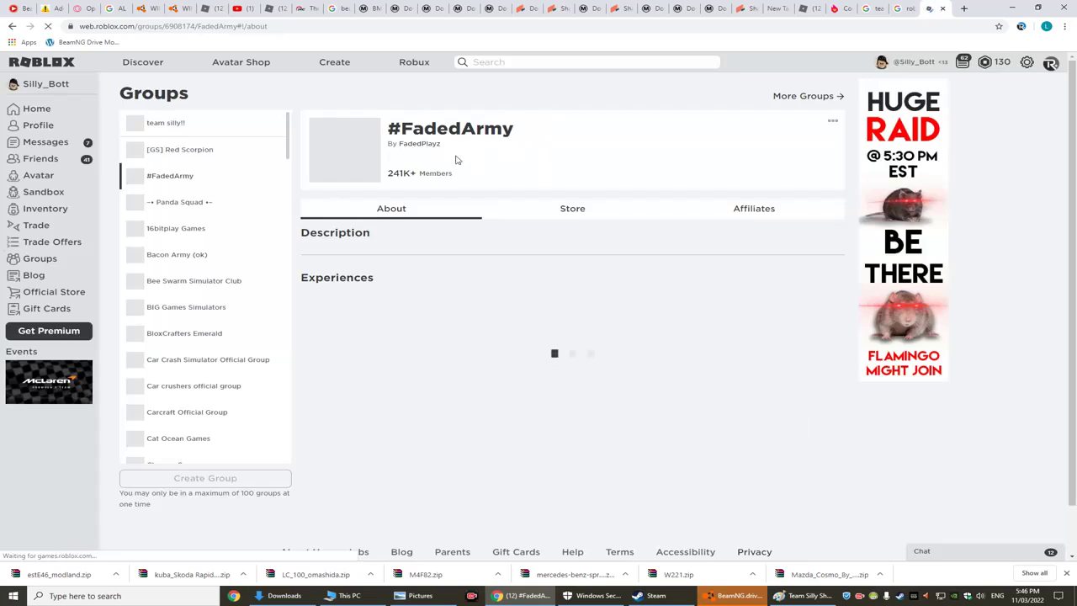
Open team silly!! from your groups and view its Store, Affiliates, Store again, then About.
{"action": "left_click", "coordinate": [166, 124]}
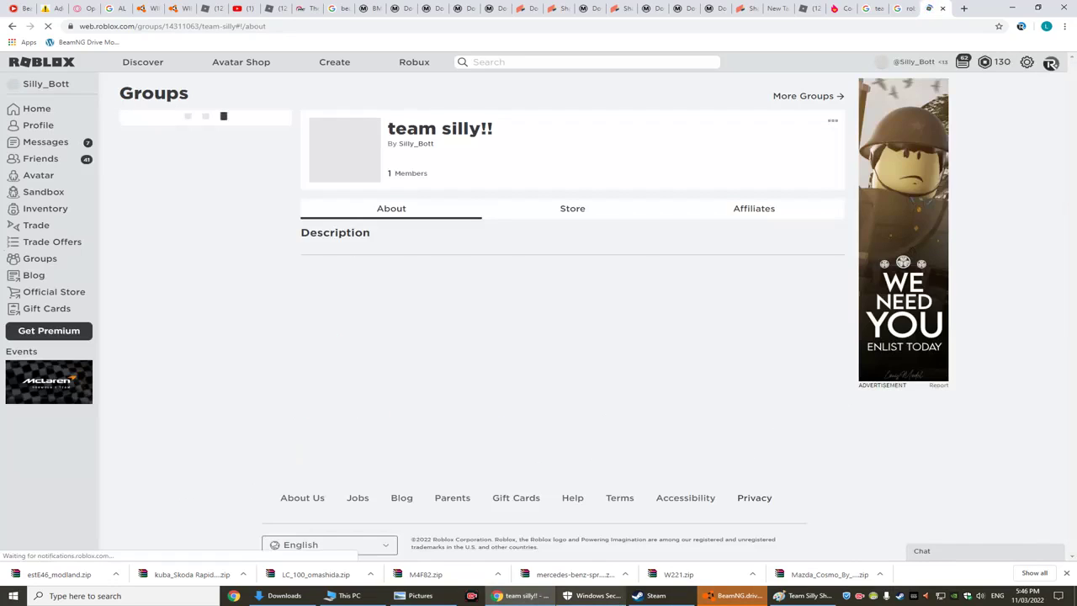
{"action": "mouse_move", "coordinate": [593, 596]}
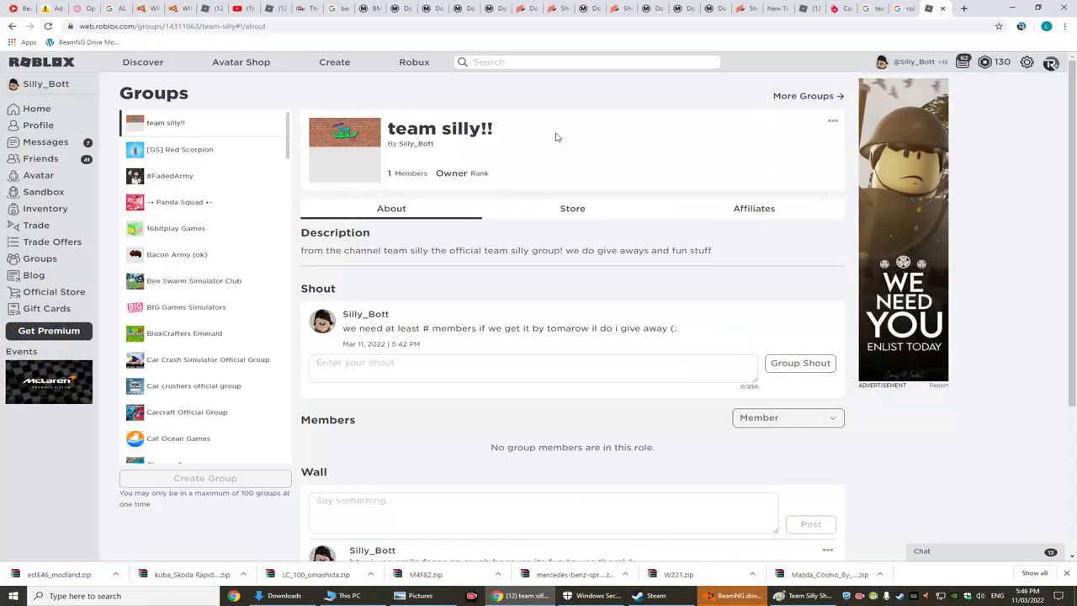
{"action": "left_click", "coordinate": [571, 210]}
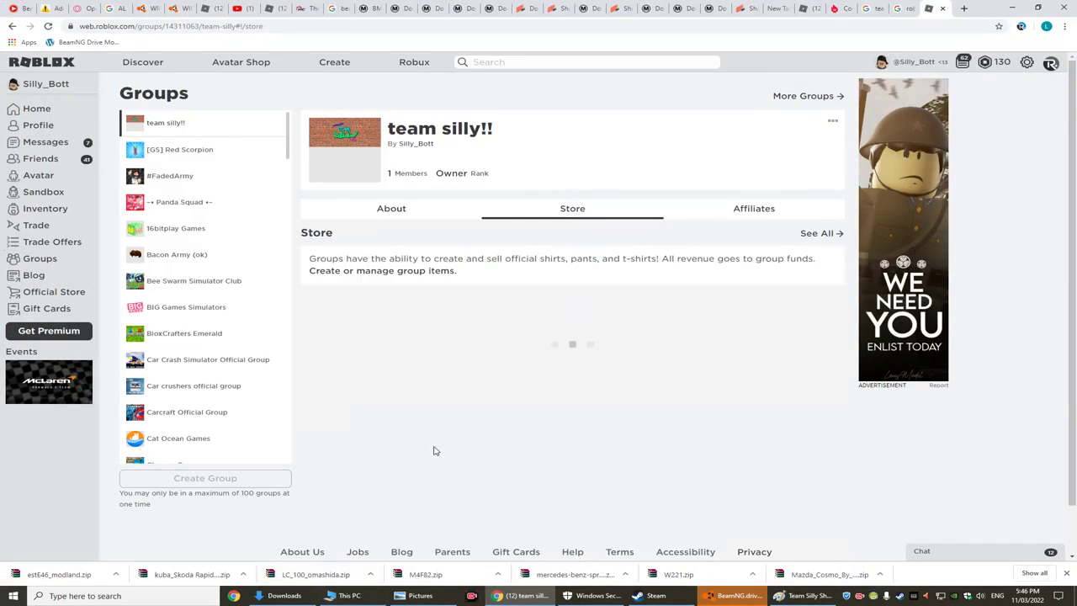
{"action": "scroll", "coordinate": [433, 459], "scroll_direction": "down", "scroll_amount": 1}
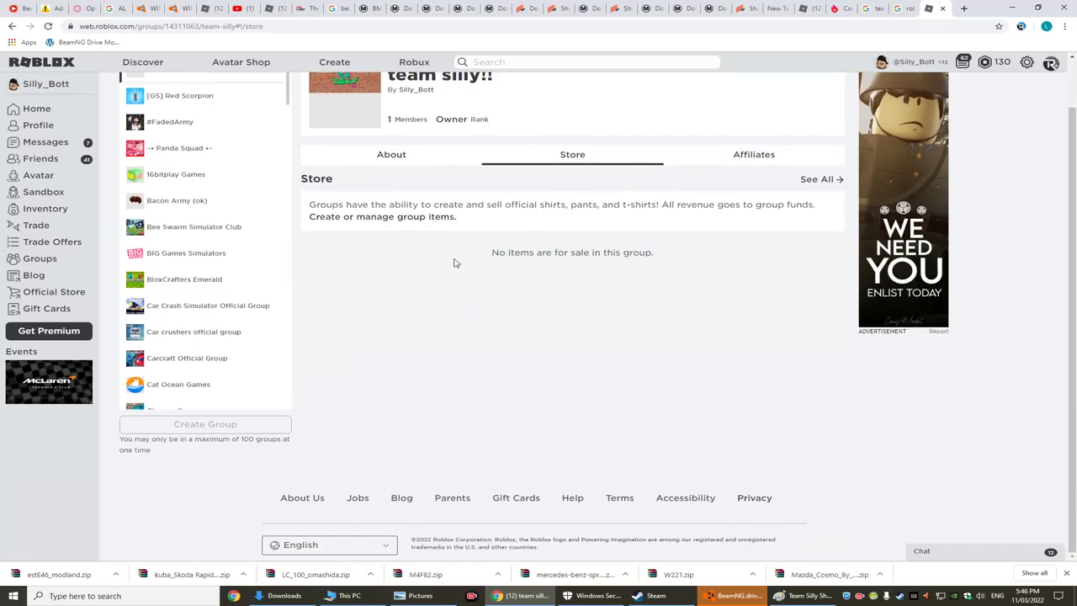
{"action": "left_click", "coordinate": [725, 165]}
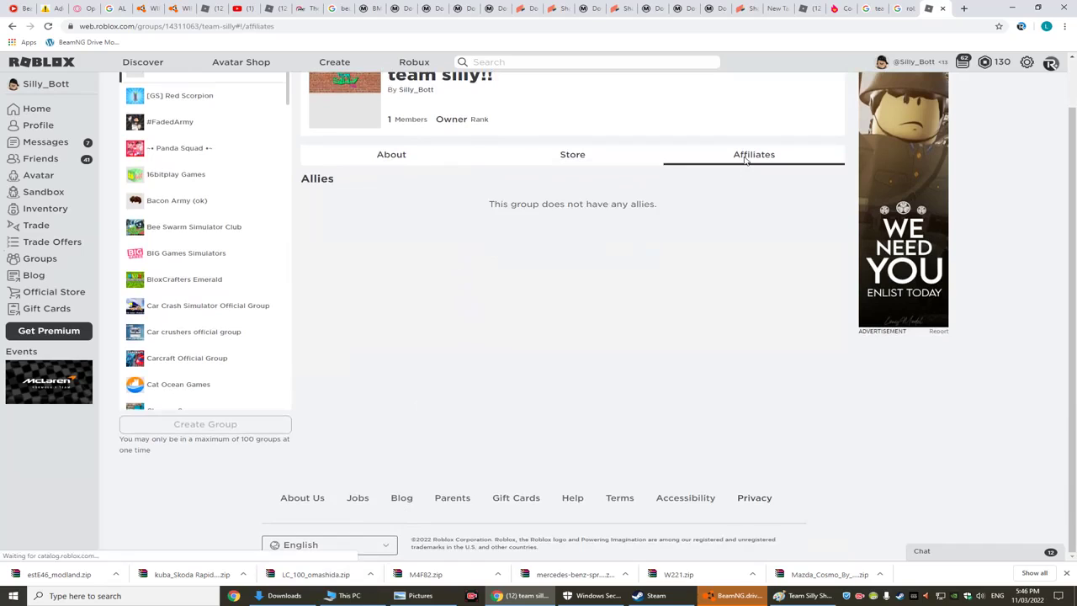
{"action": "left_click", "coordinate": [561, 165]}
{"action": "left_click", "coordinate": [430, 154]}
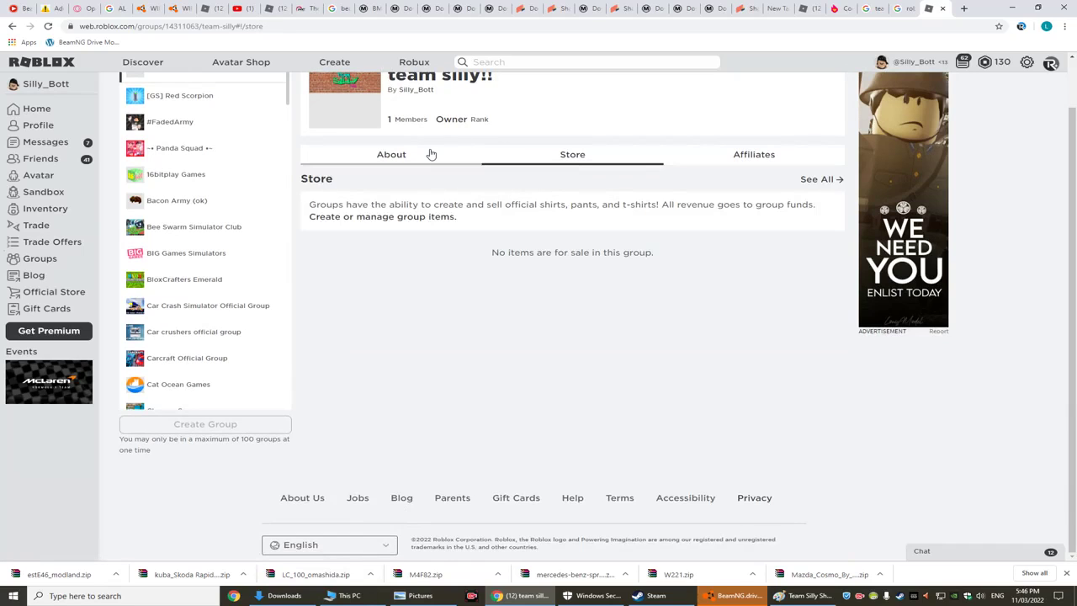
{"action": "scroll", "coordinate": [563, 247], "scroll_direction": "down", "scroll_amount": 2}
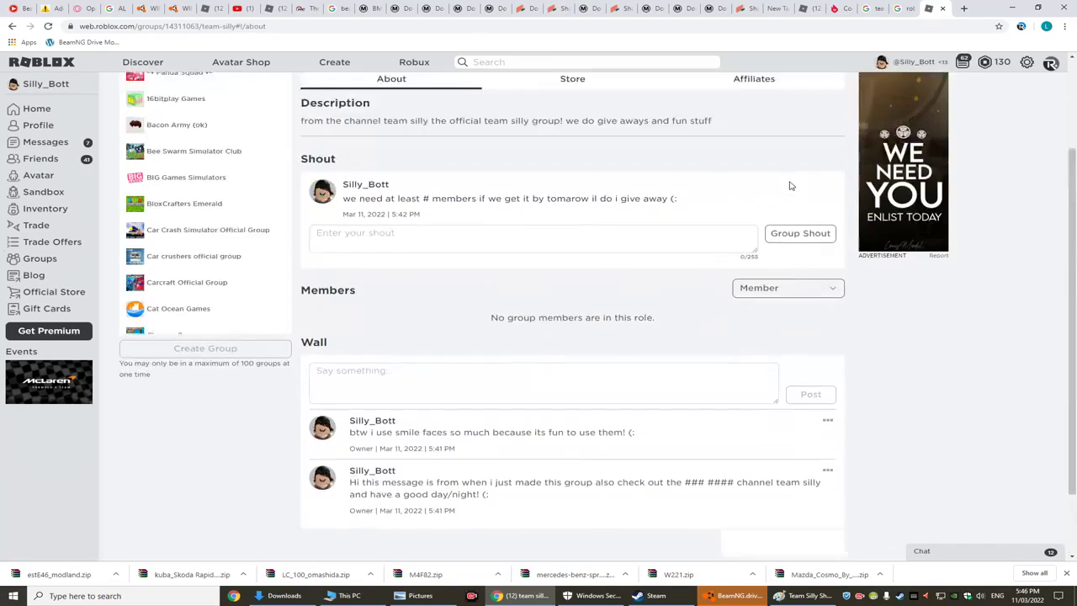
{"action": "scroll", "coordinate": [791, 185], "scroll_direction": "up", "scroll_amount": 2}
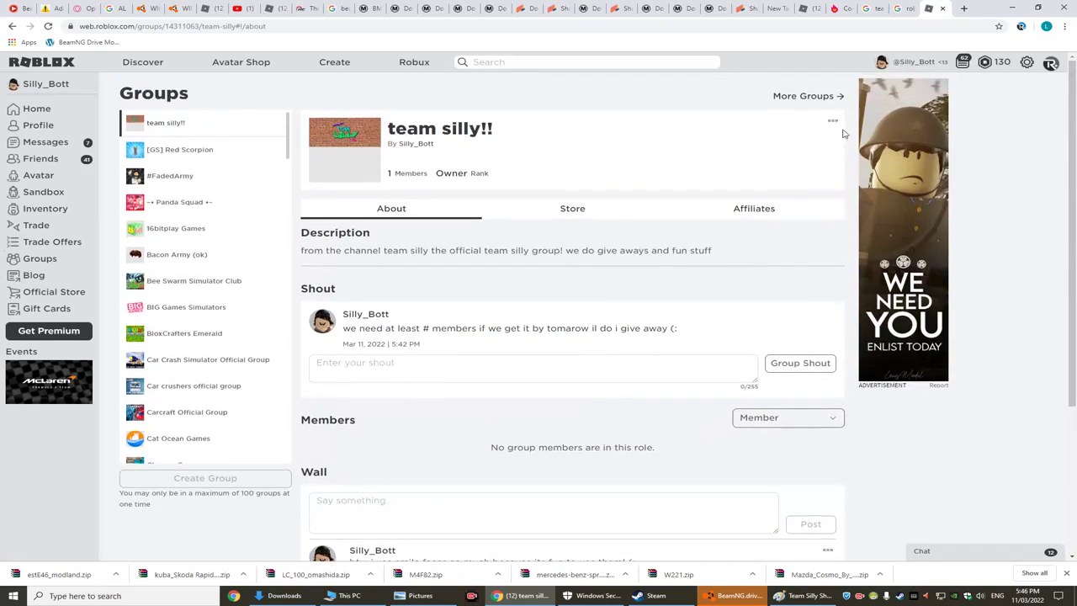